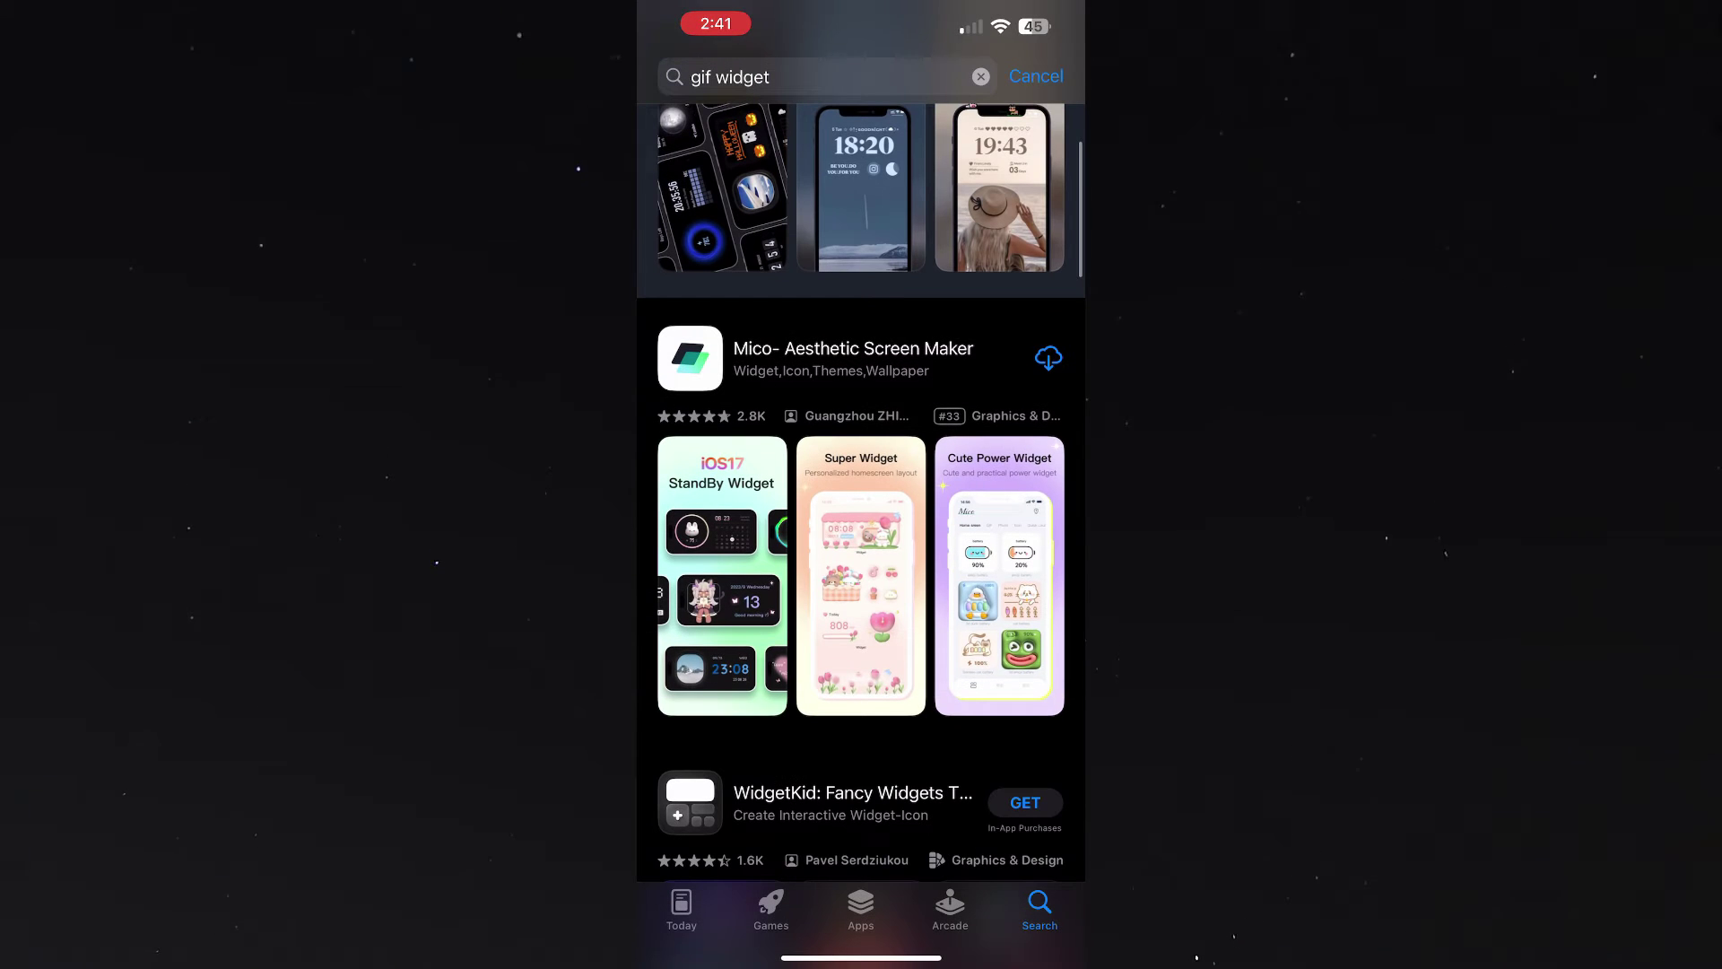
Step: Download Mico- Aesthetic Screen Maker from its App Store product page
left_click(853, 357)
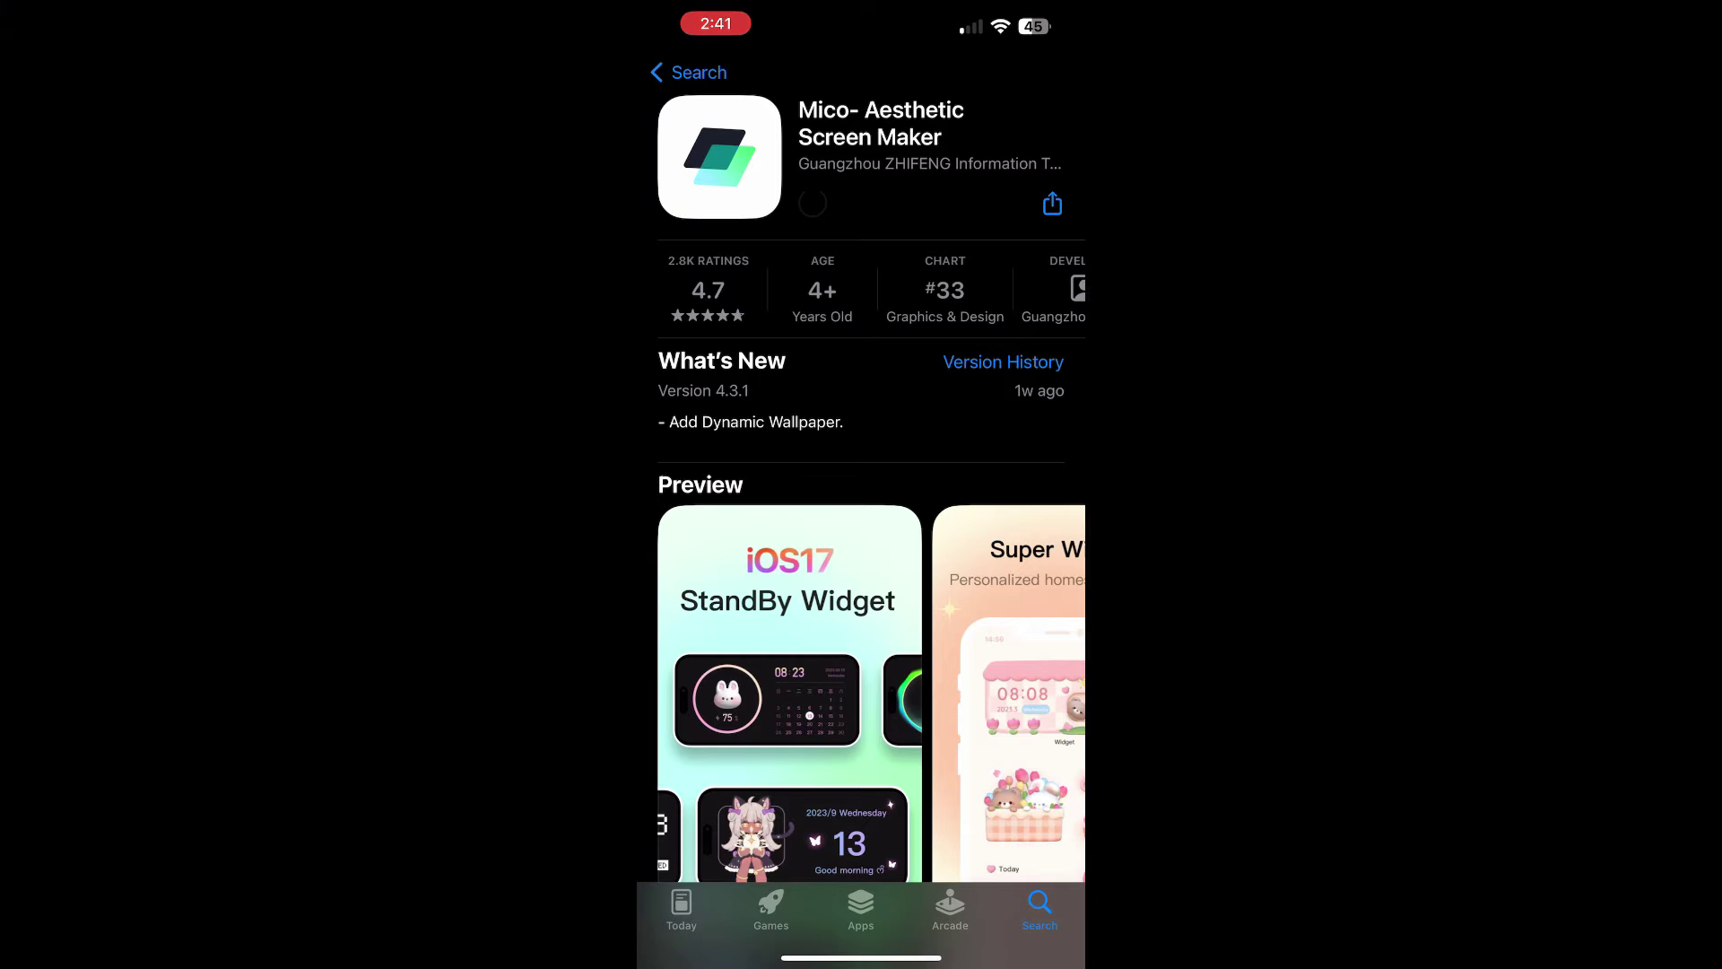
left_click(812, 202)
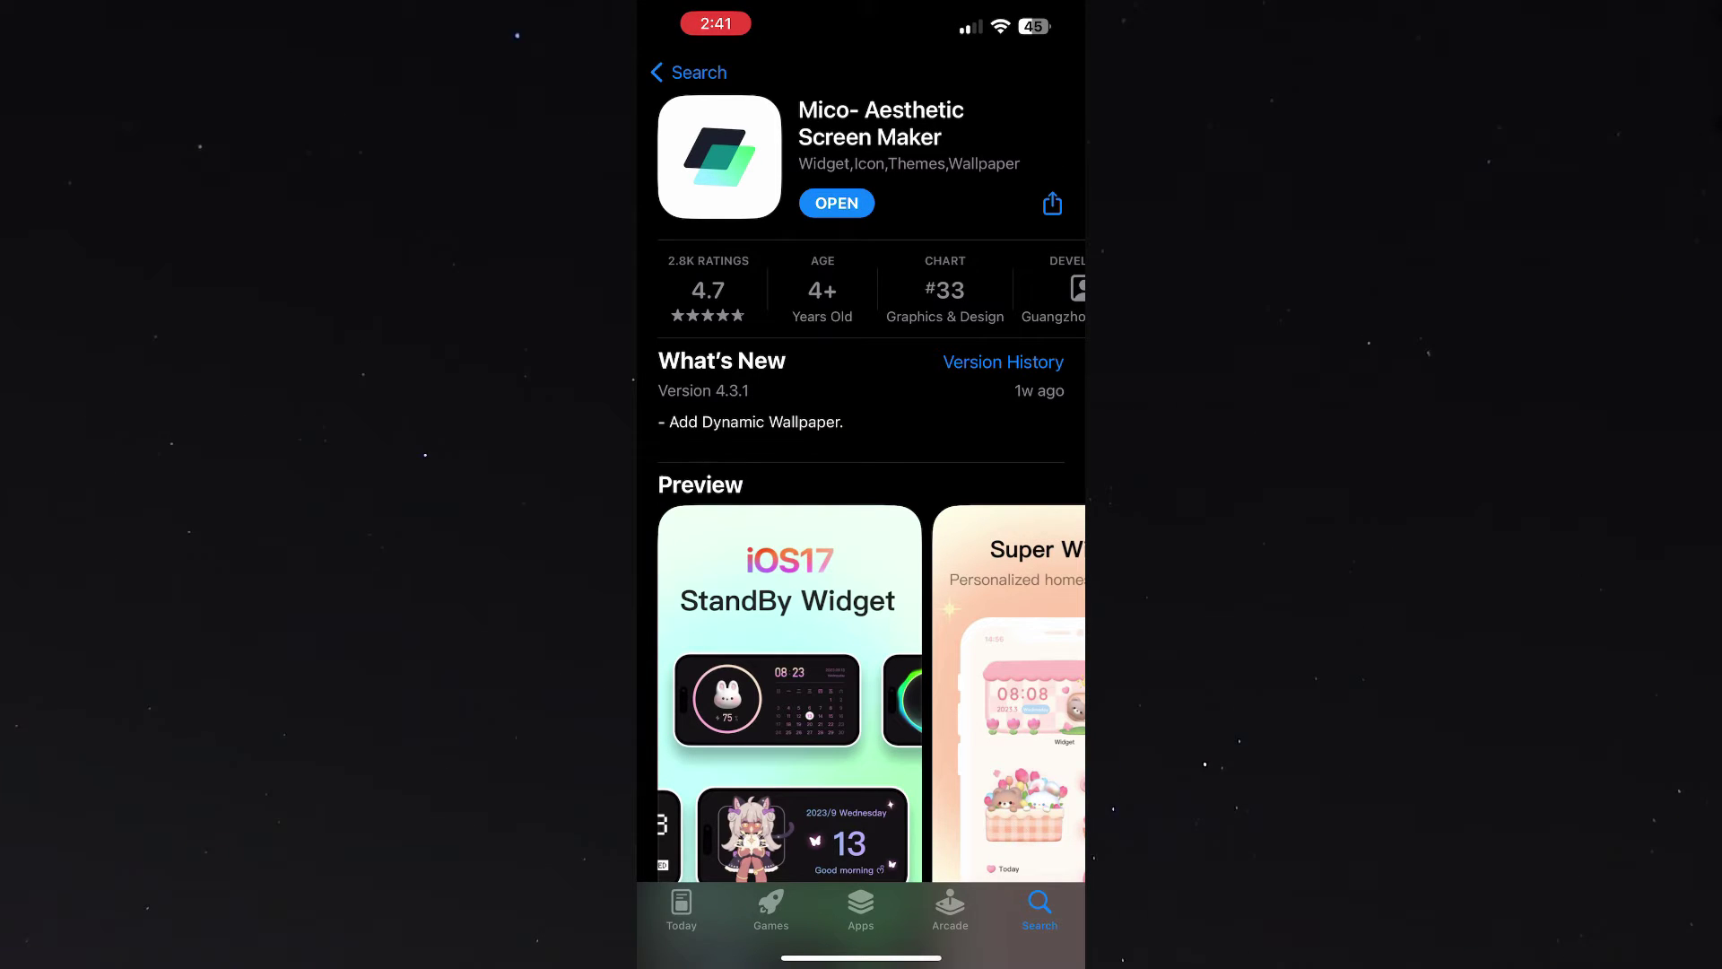
Step: Launch Mico, refuse tracking, skip onboarding and decline the new-user offer
left_click(836, 203)
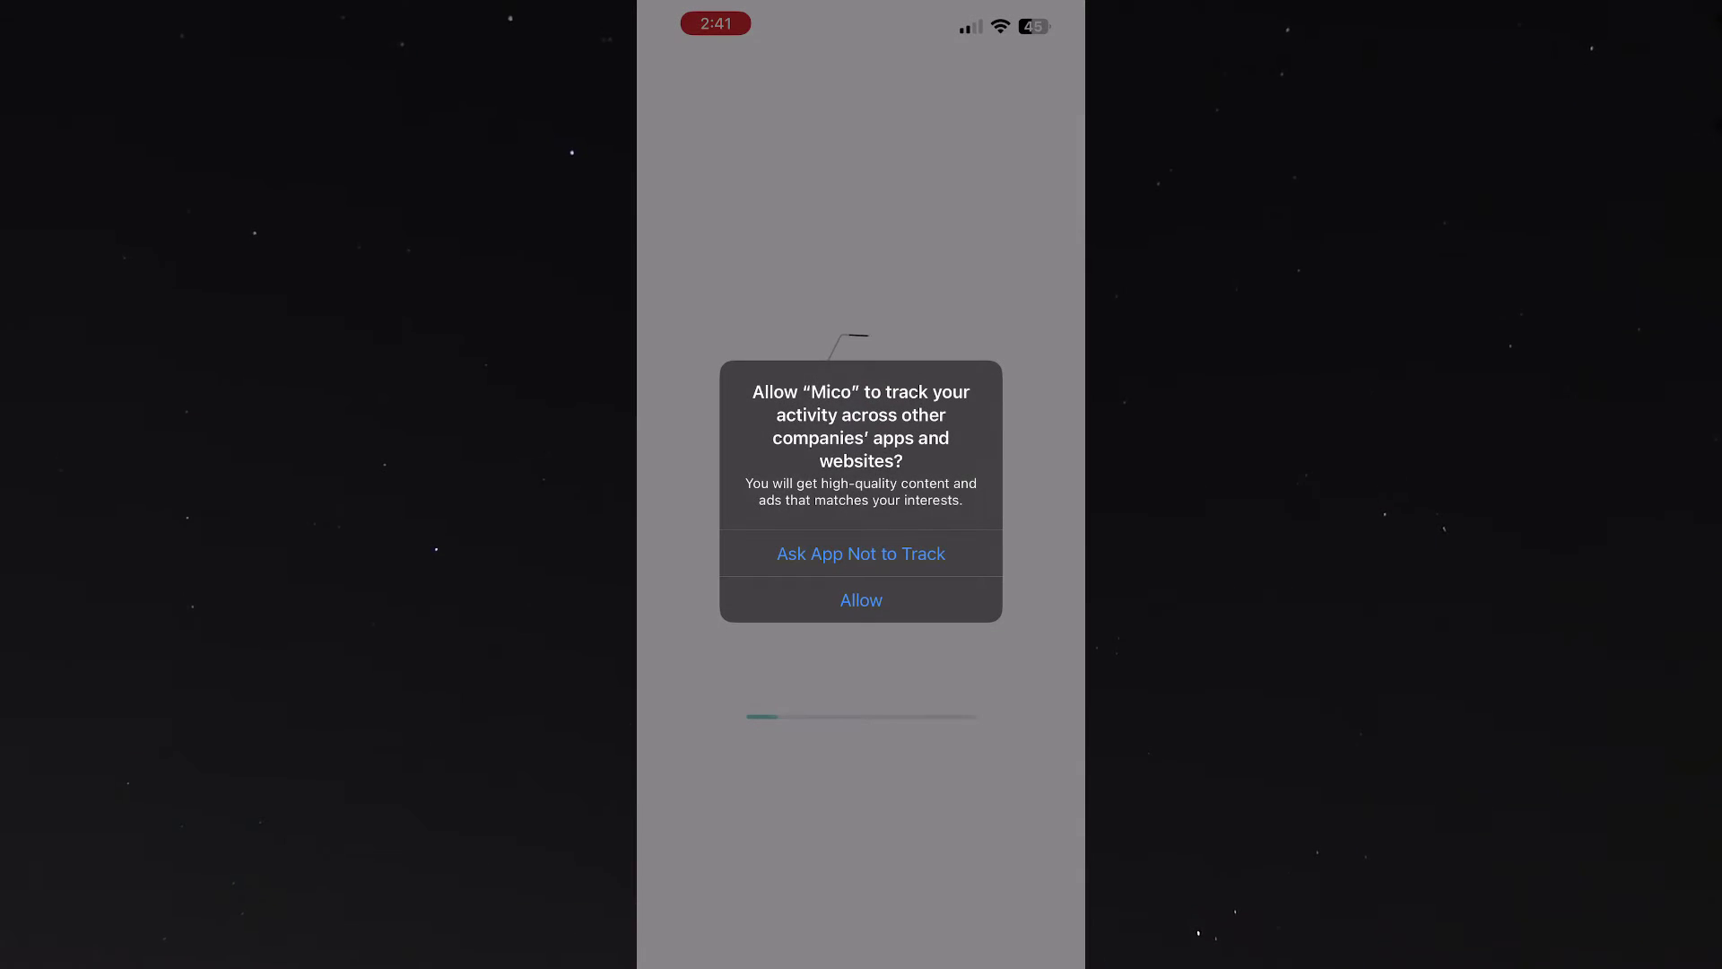
left_click(862, 553)
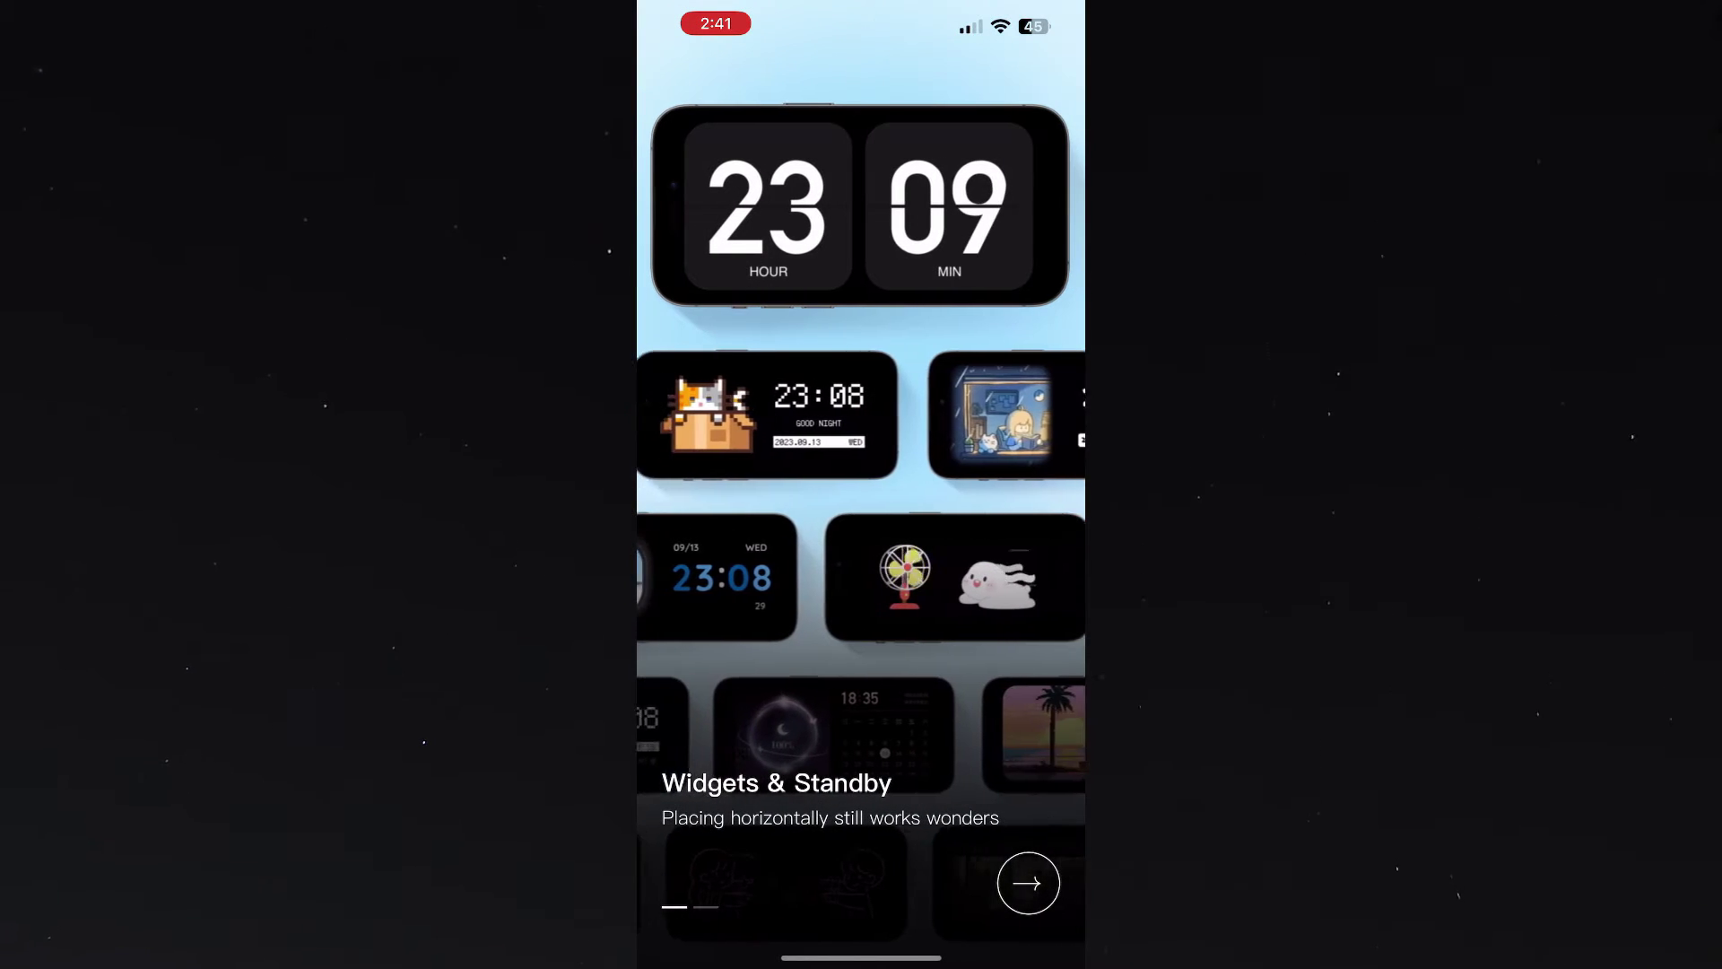
left_click(1028, 883)
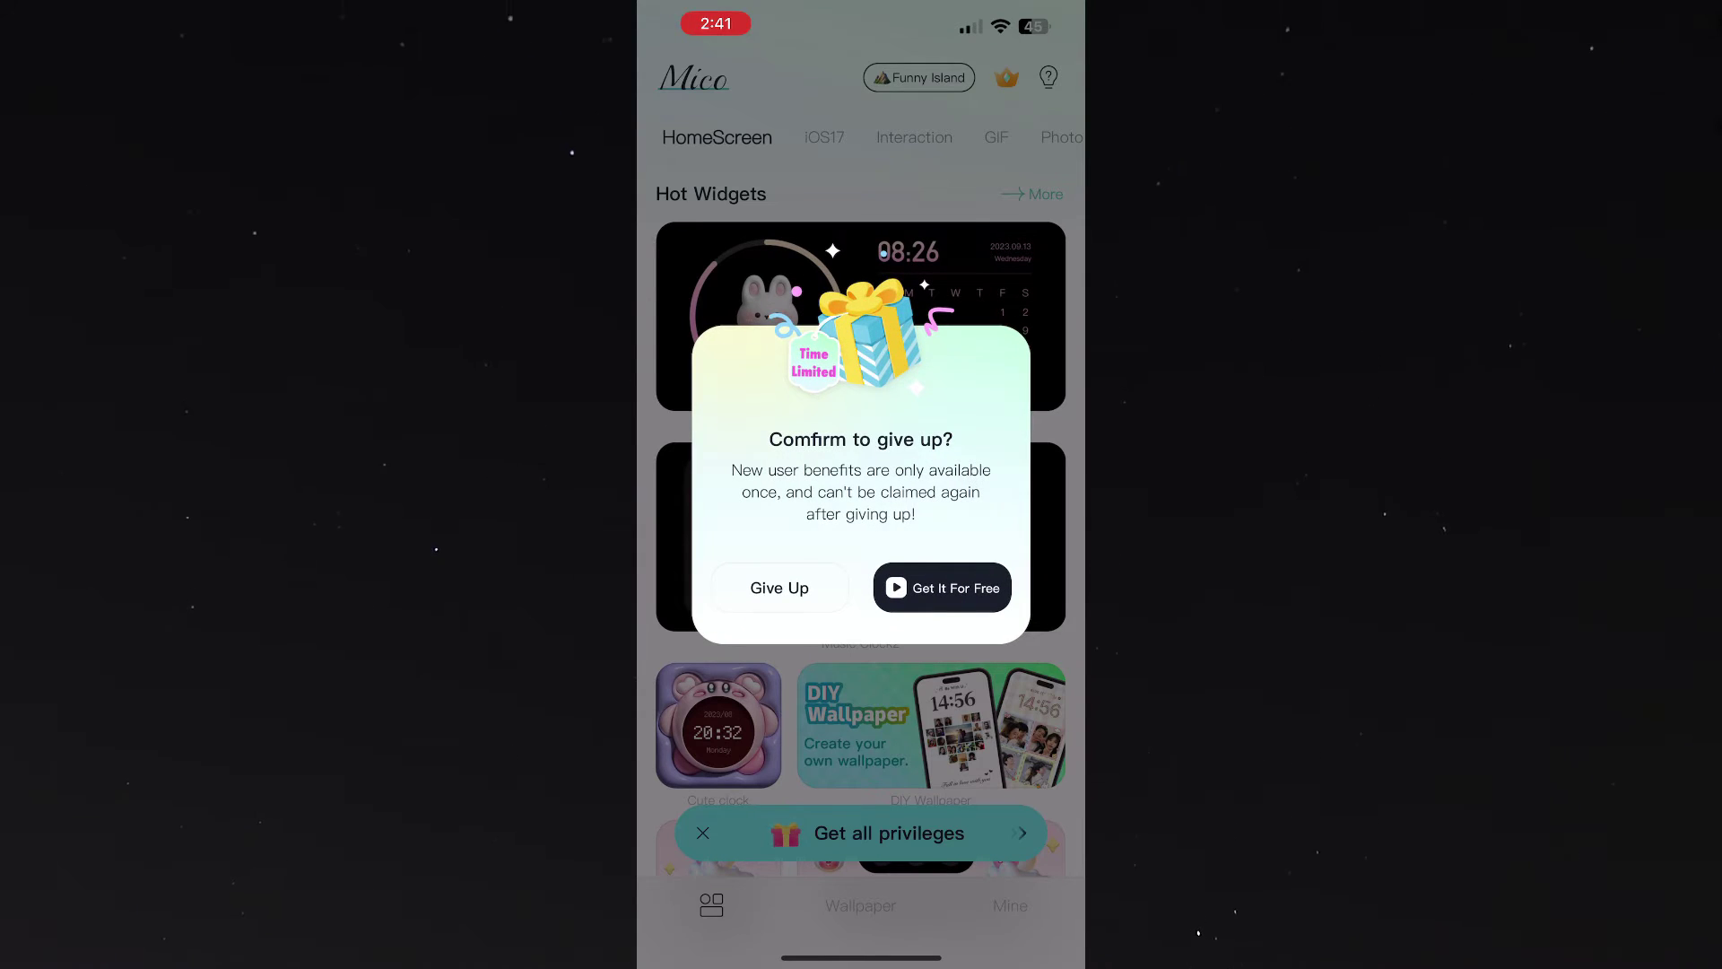
left_click(779, 586)
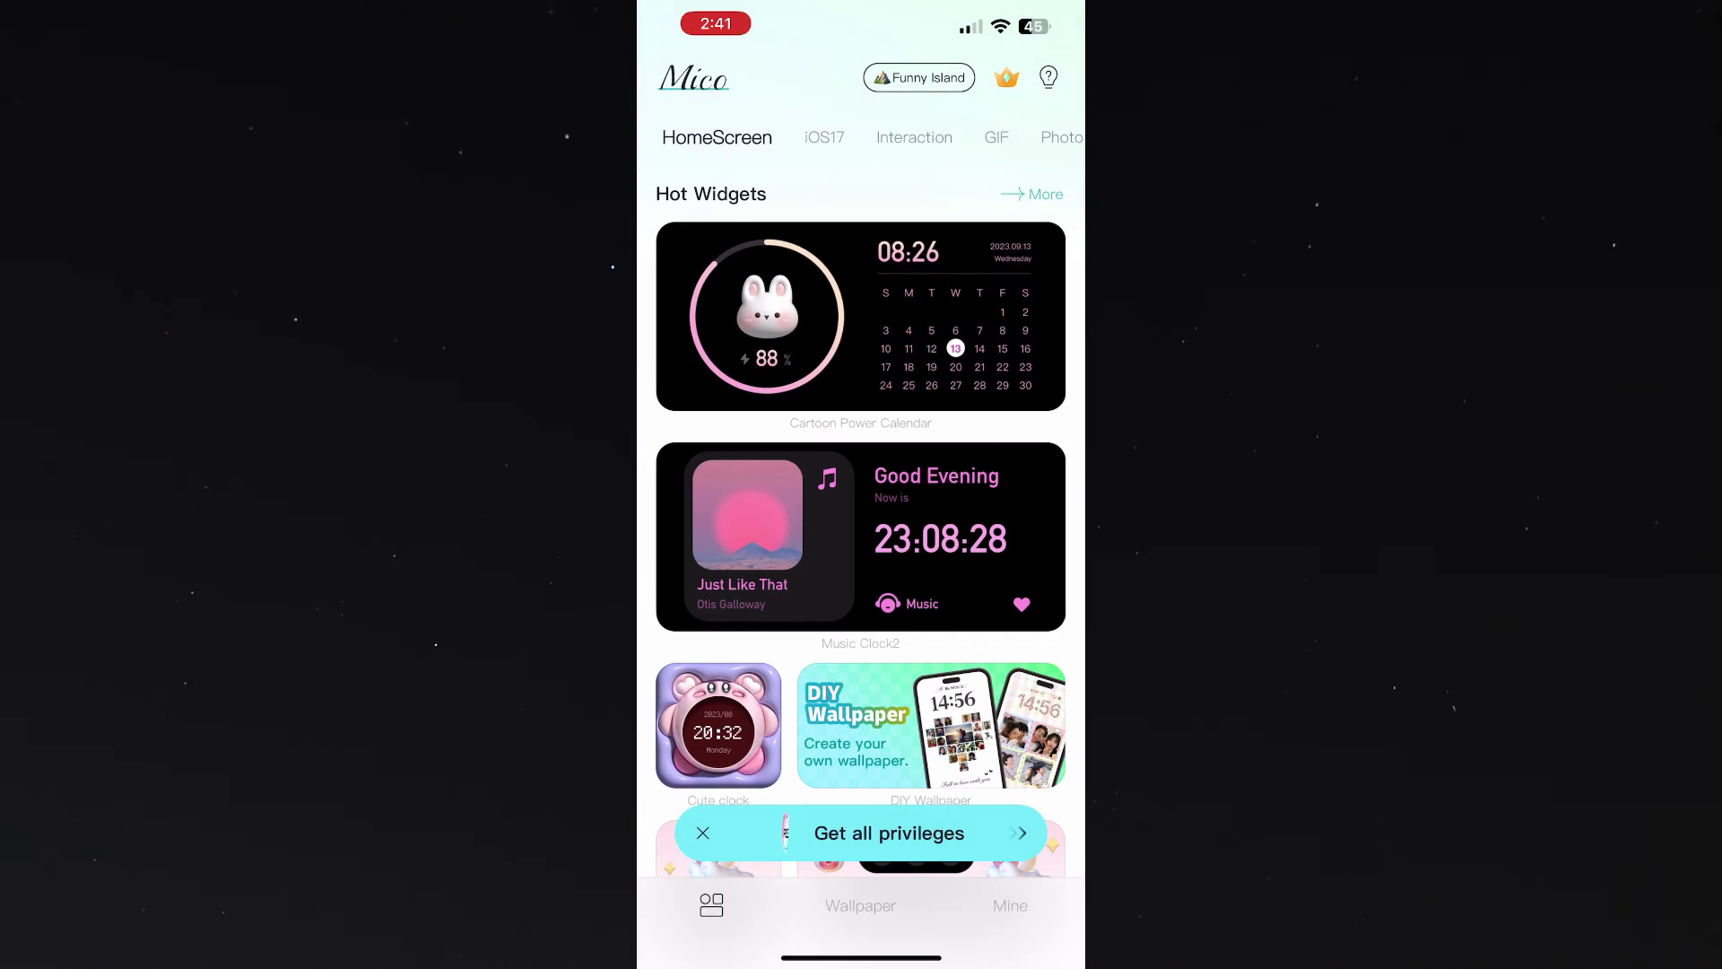
Step: Save the circular Dinosaur widget from Mico's GIF collection
left_click(996, 138)
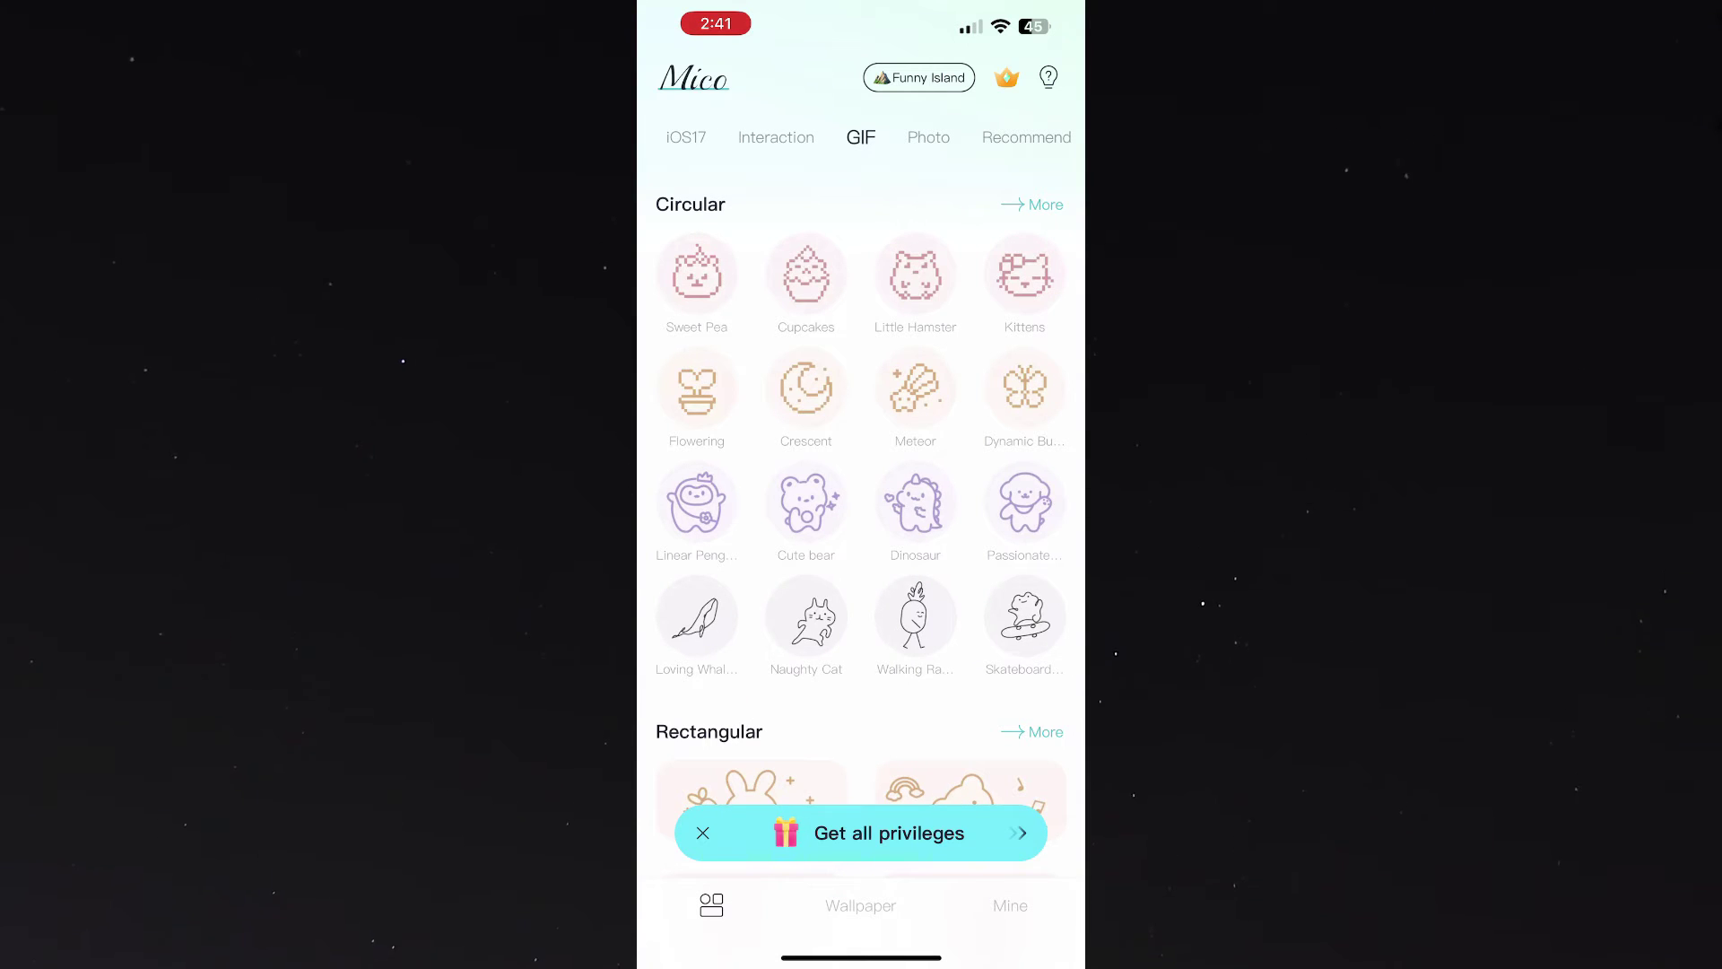
left_click(915, 502)
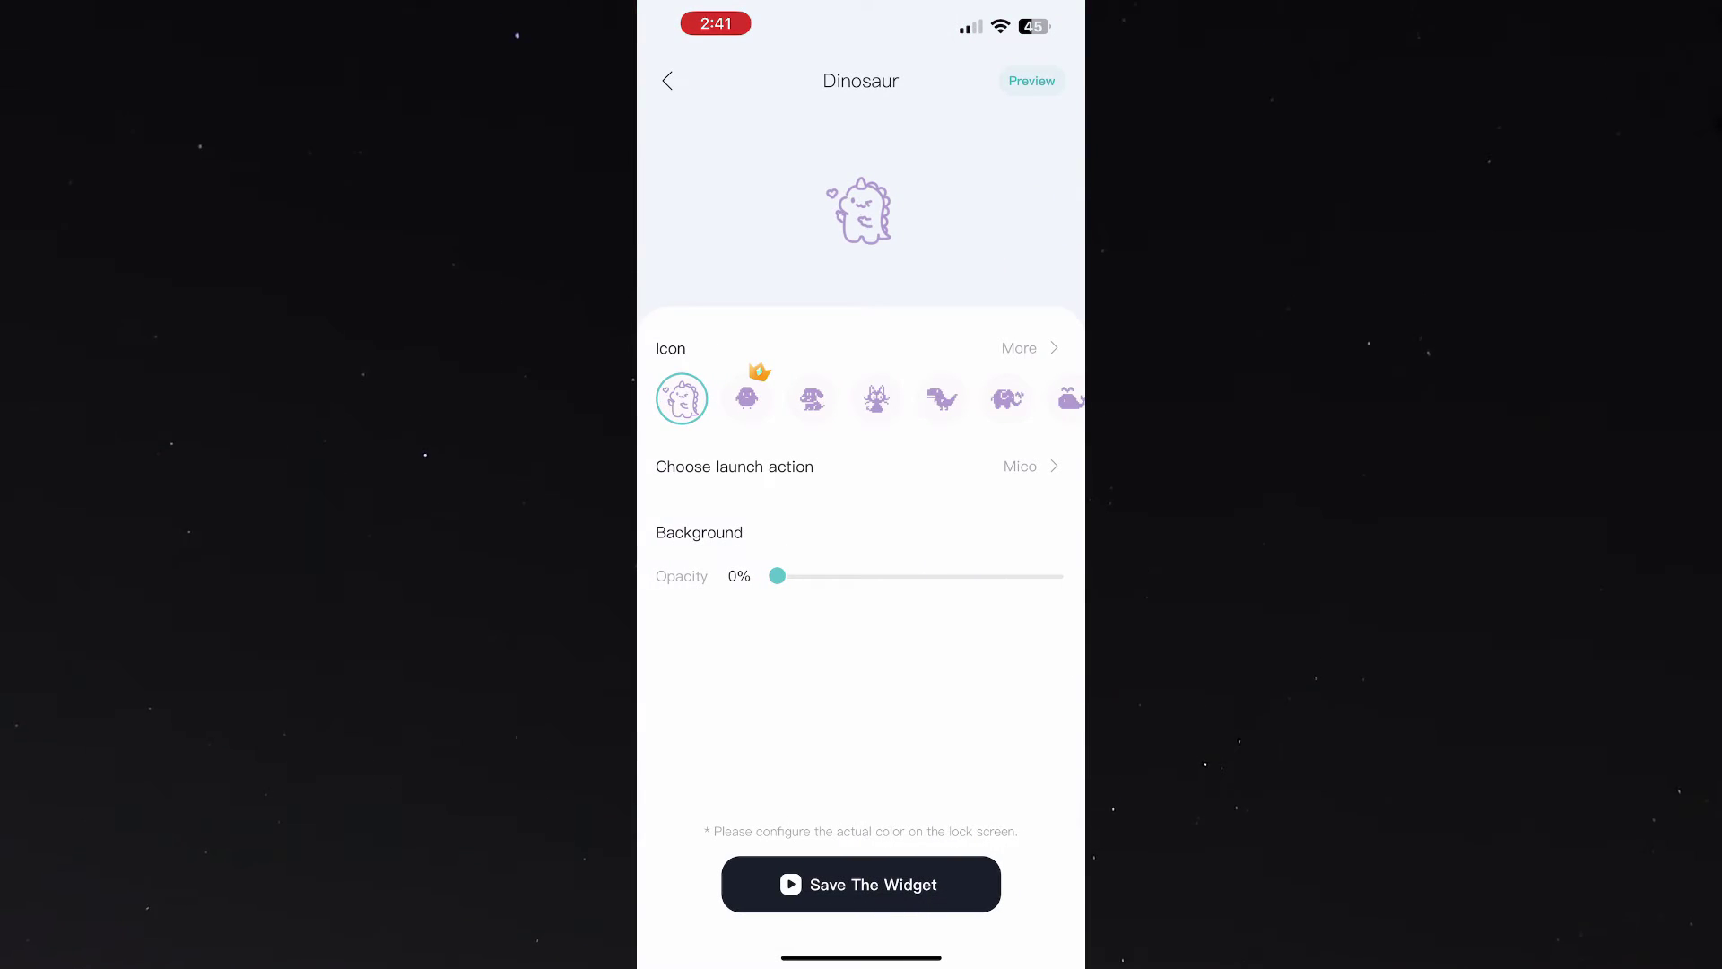
left_click(862, 885)
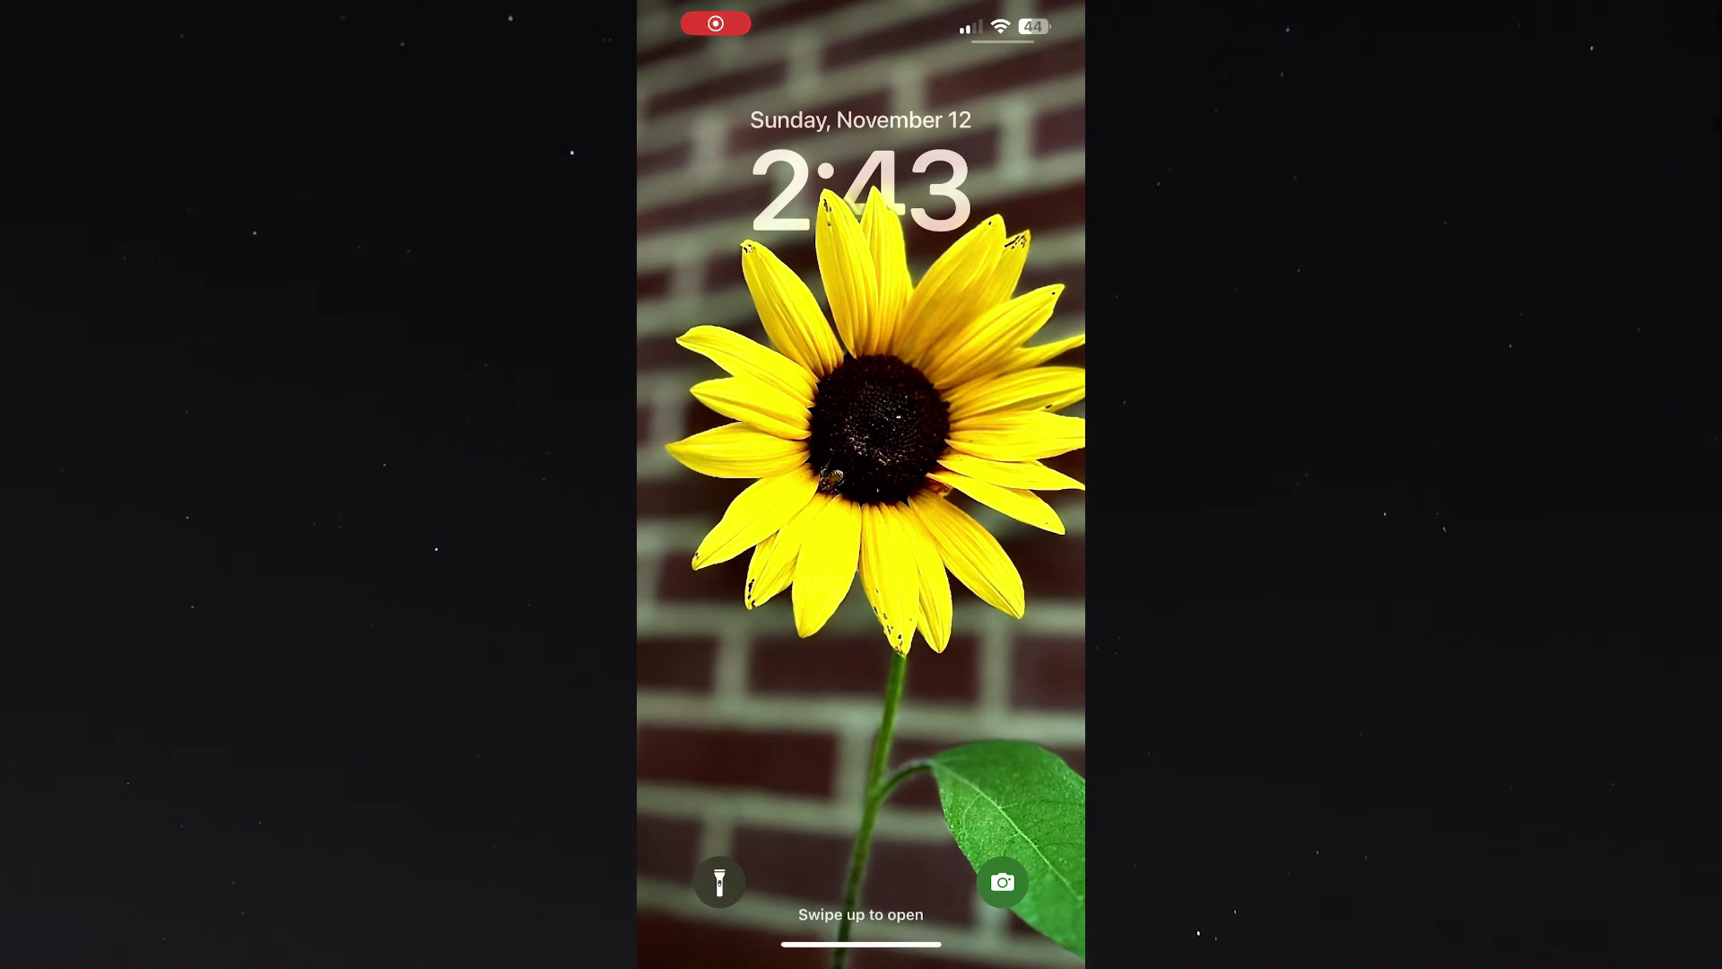
Step: Enter customize mode for the sunflower wallpaper's Lock Screen
left_click(862, 484)
left_click(862, 896)
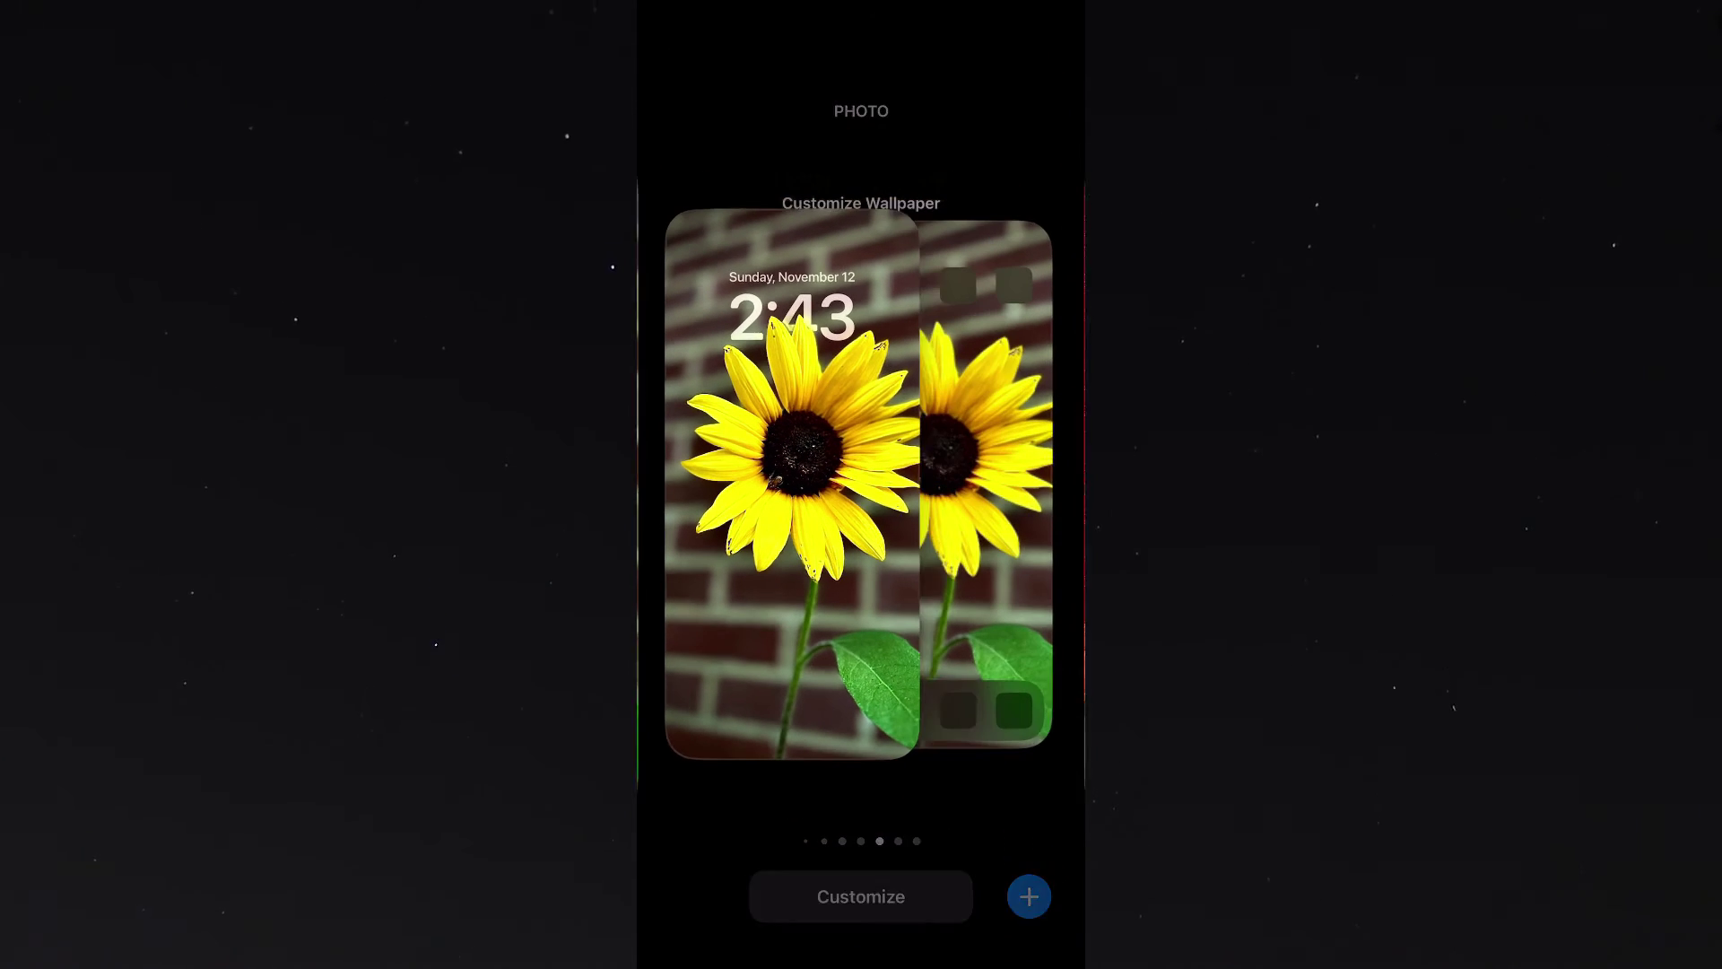
left_click(747, 484)
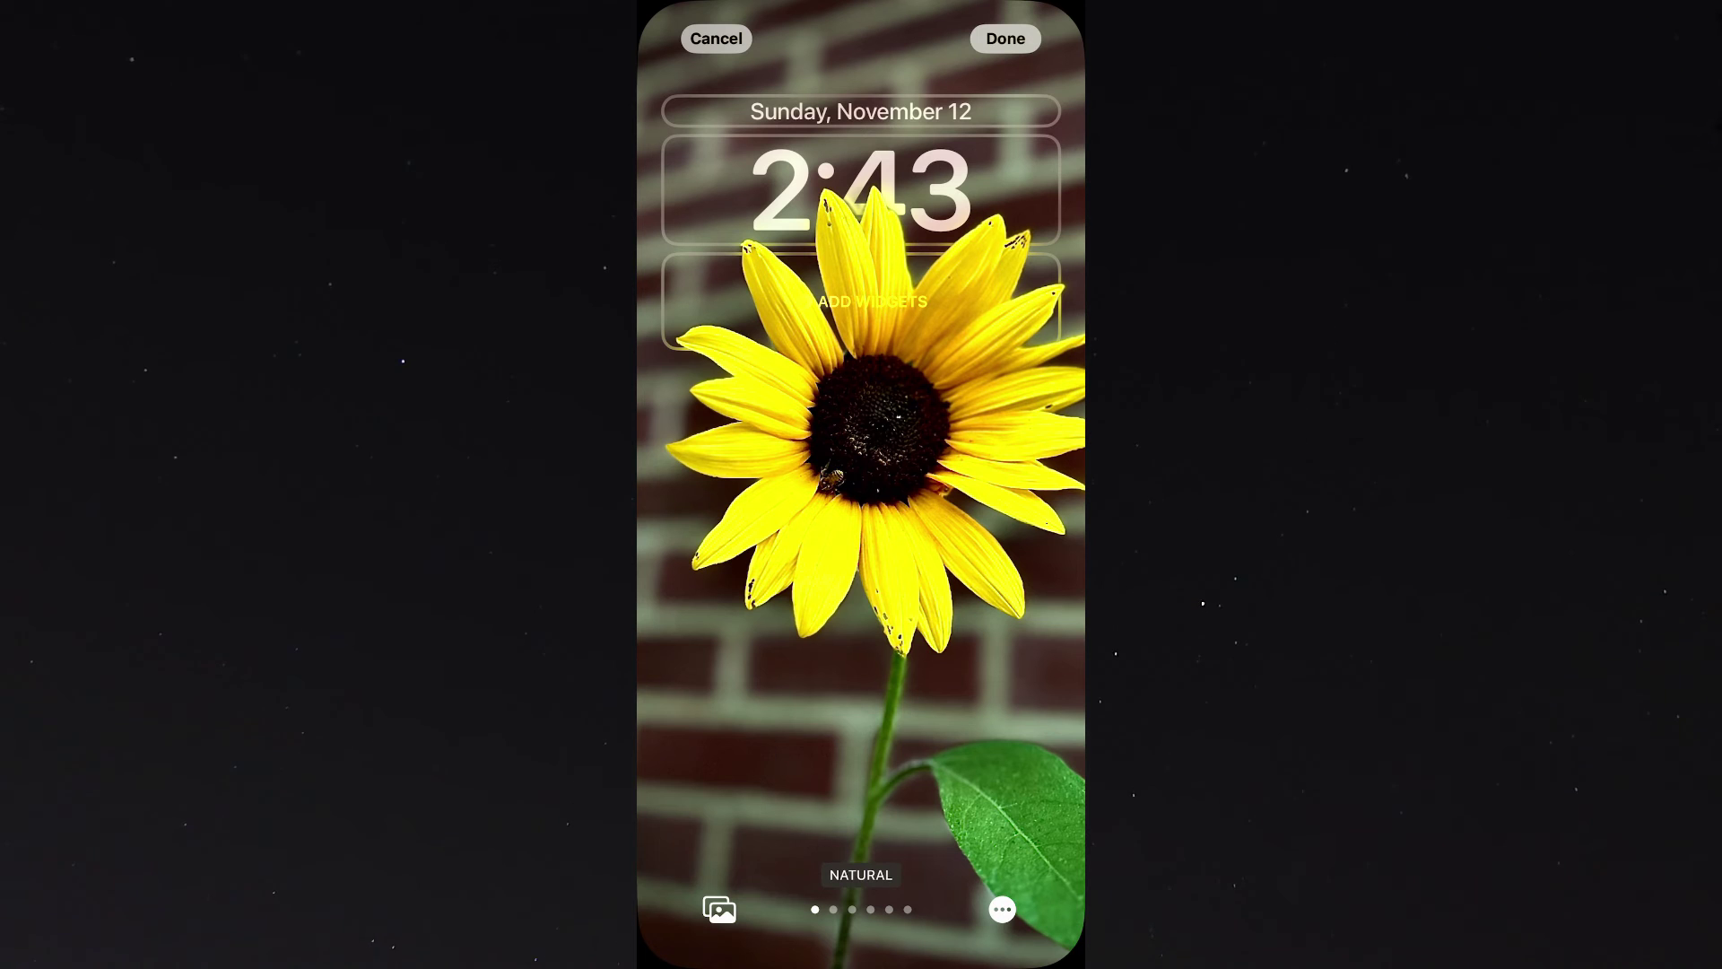
Step: Place Mico's Round Widget below the lock screen clock
left_click(862, 300)
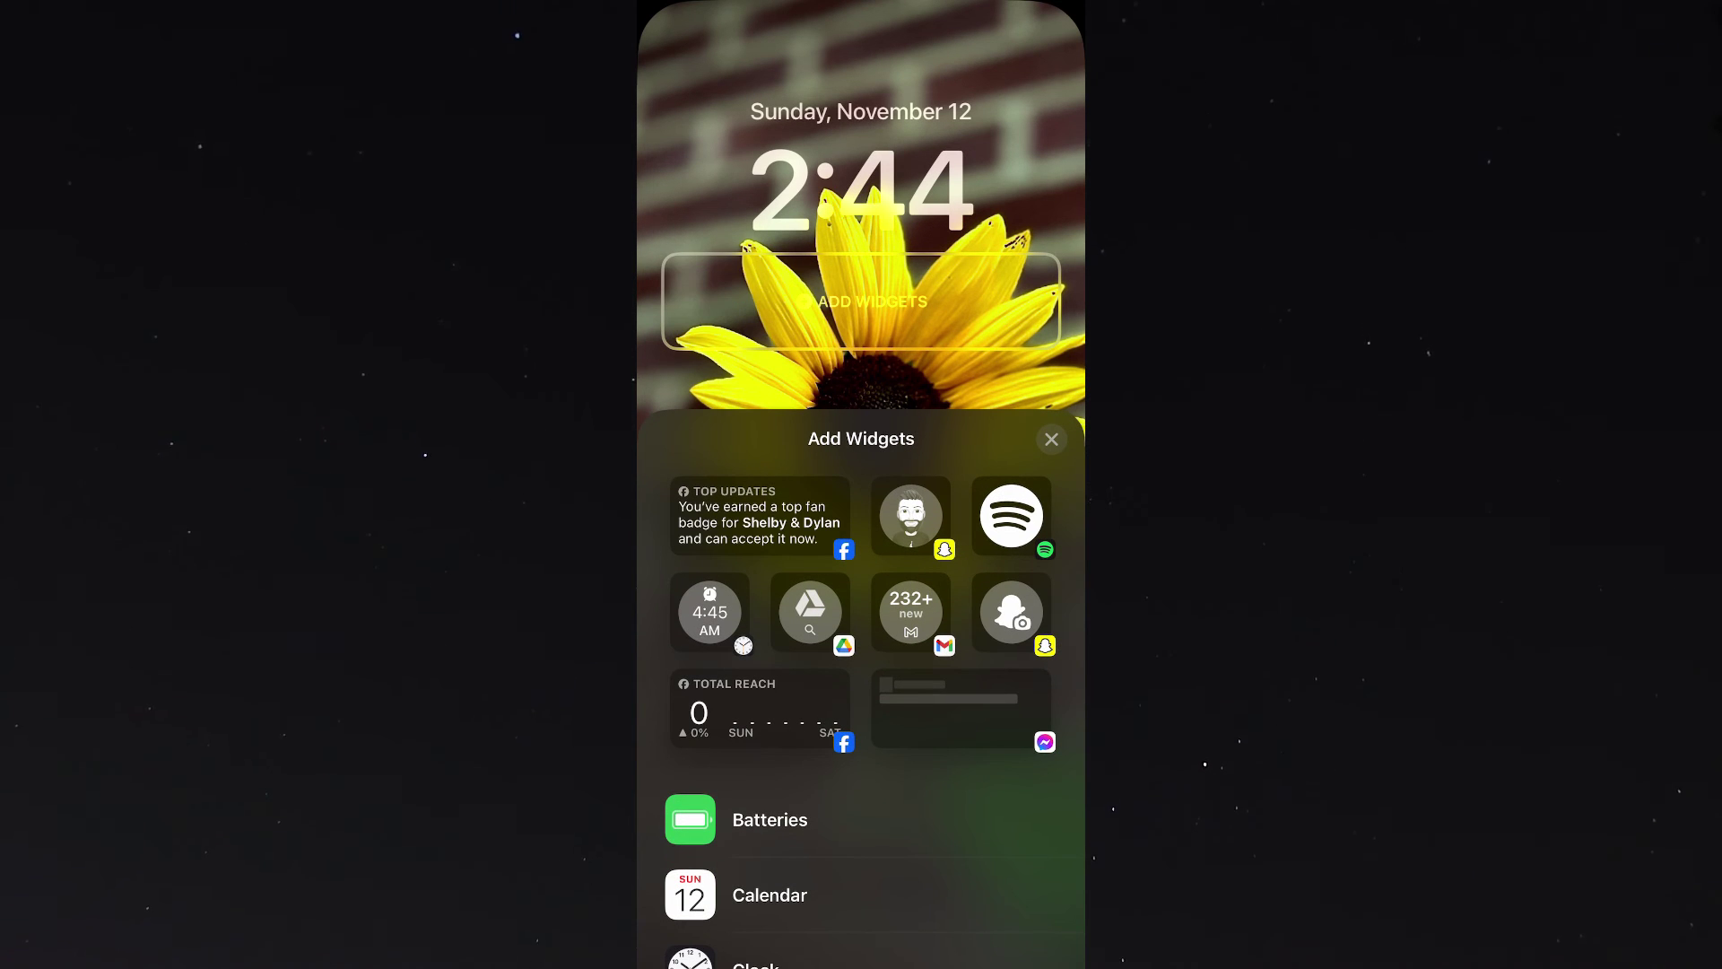
scroll(862, 700, "down", 10)
left_click(753, 682)
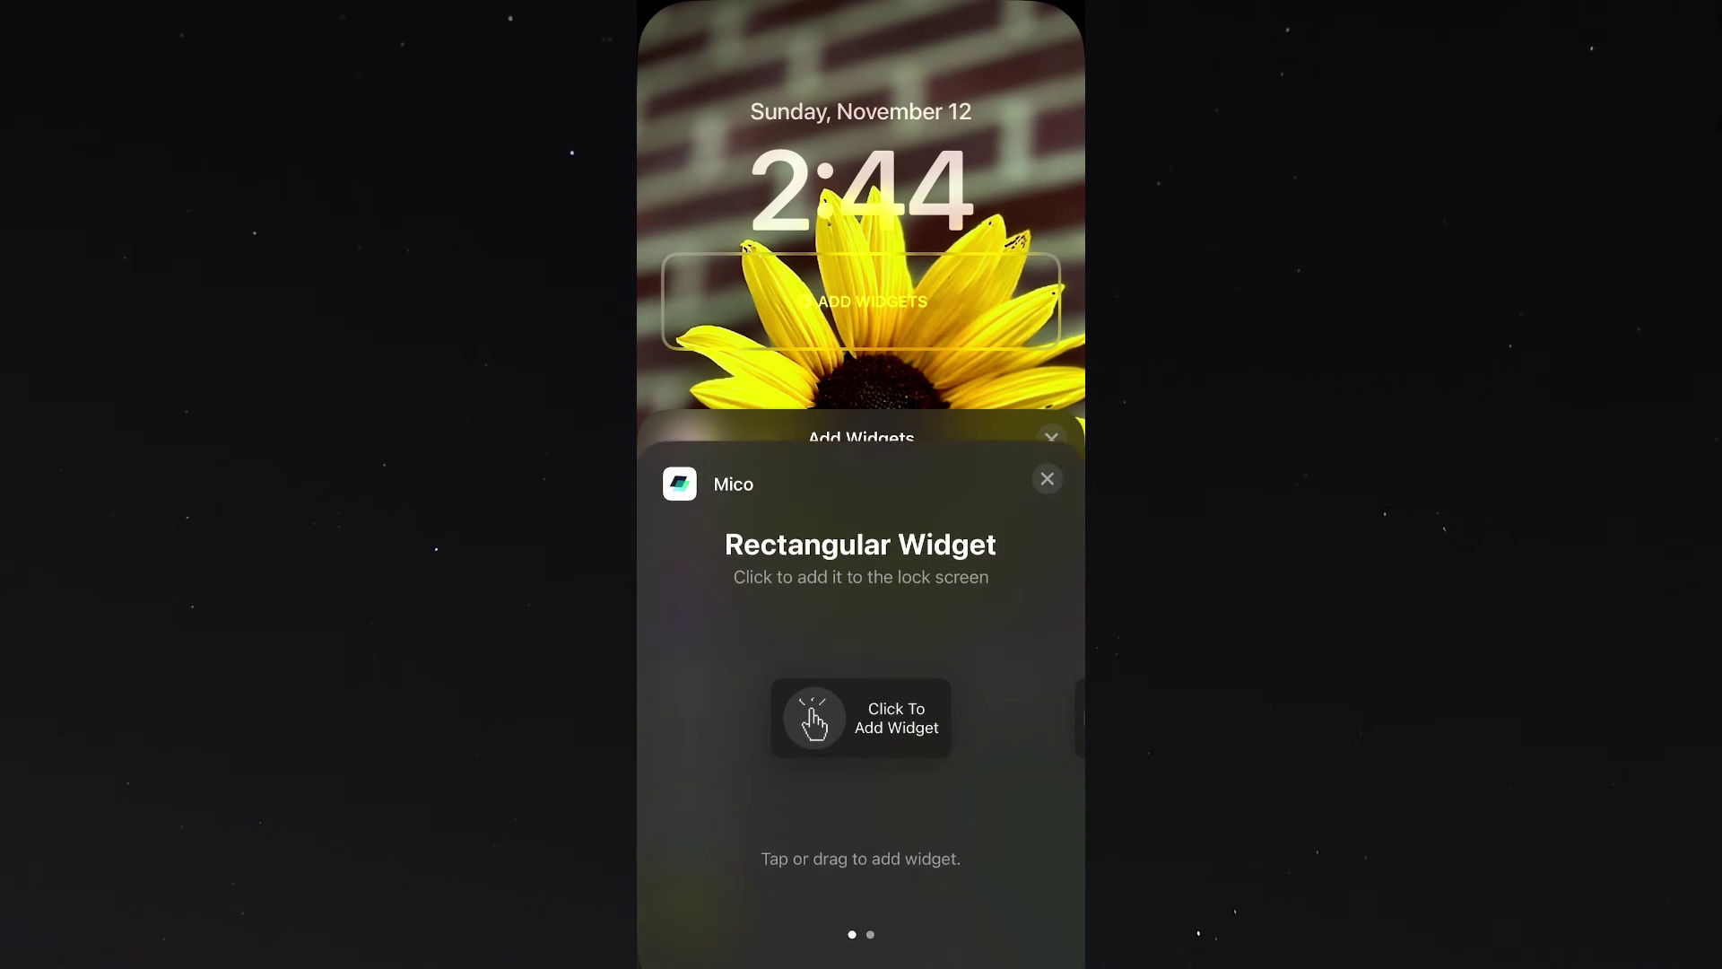
left_click_drag(969, 714, 727, 714)
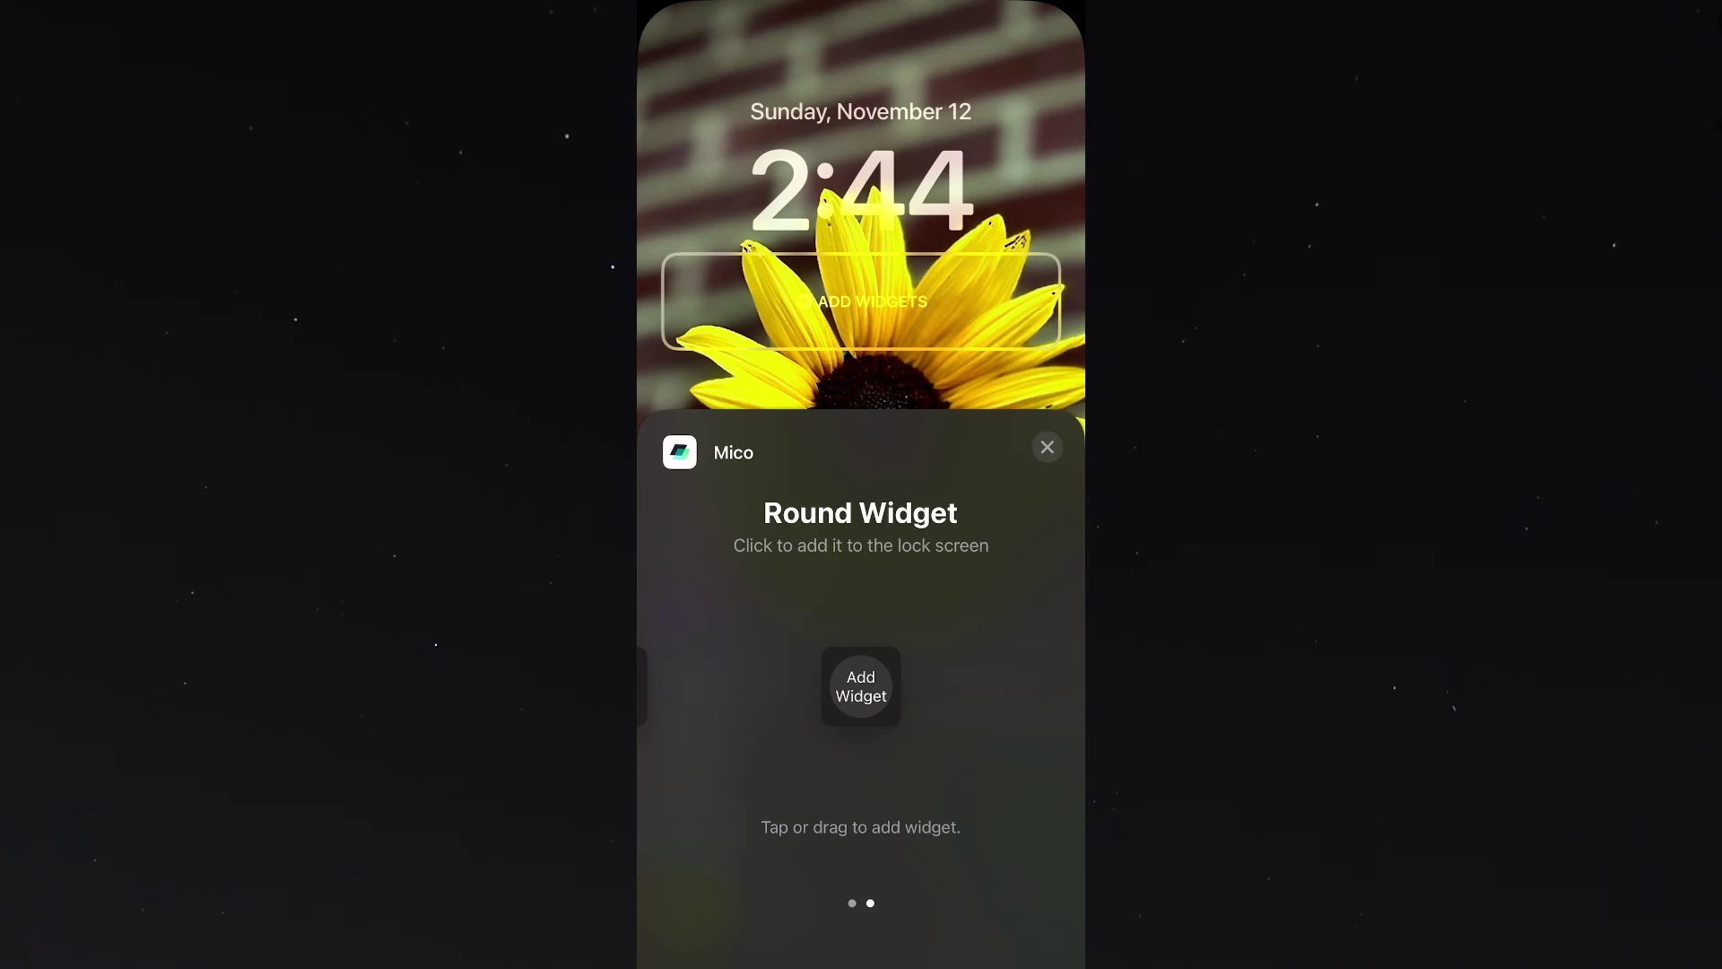
left_click(862, 687)
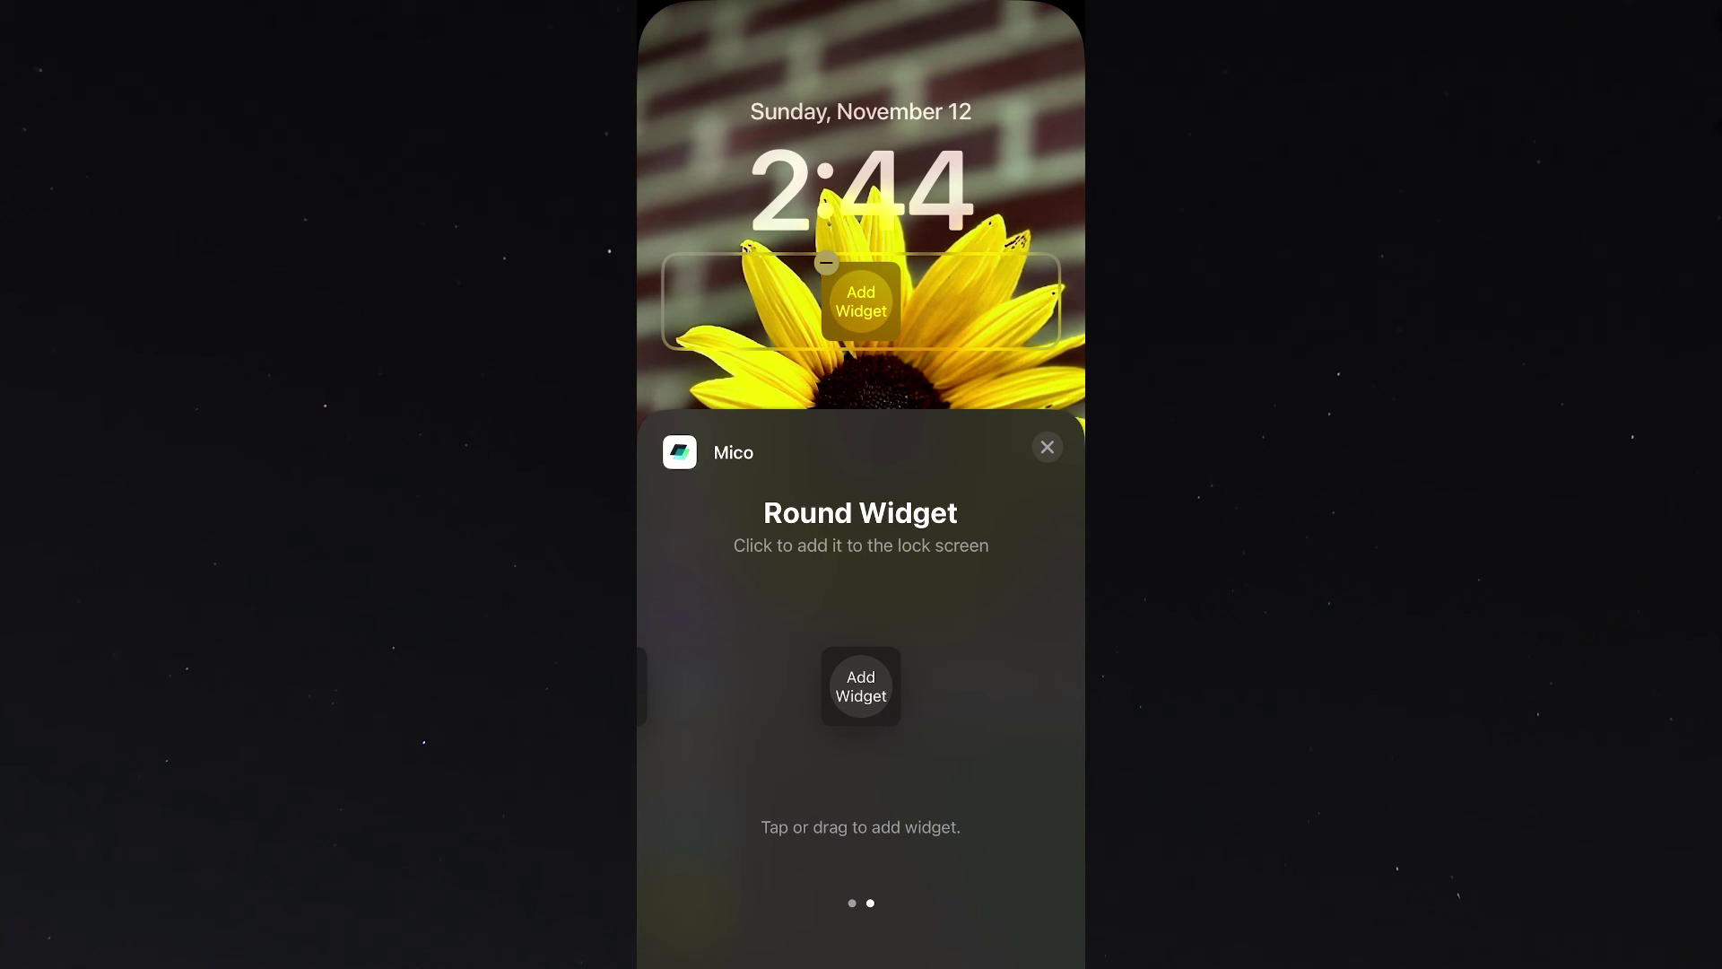
left_click(1048, 447)
Step: Set the round widget's content to GIF-Dinosaur
left_click(863, 302)
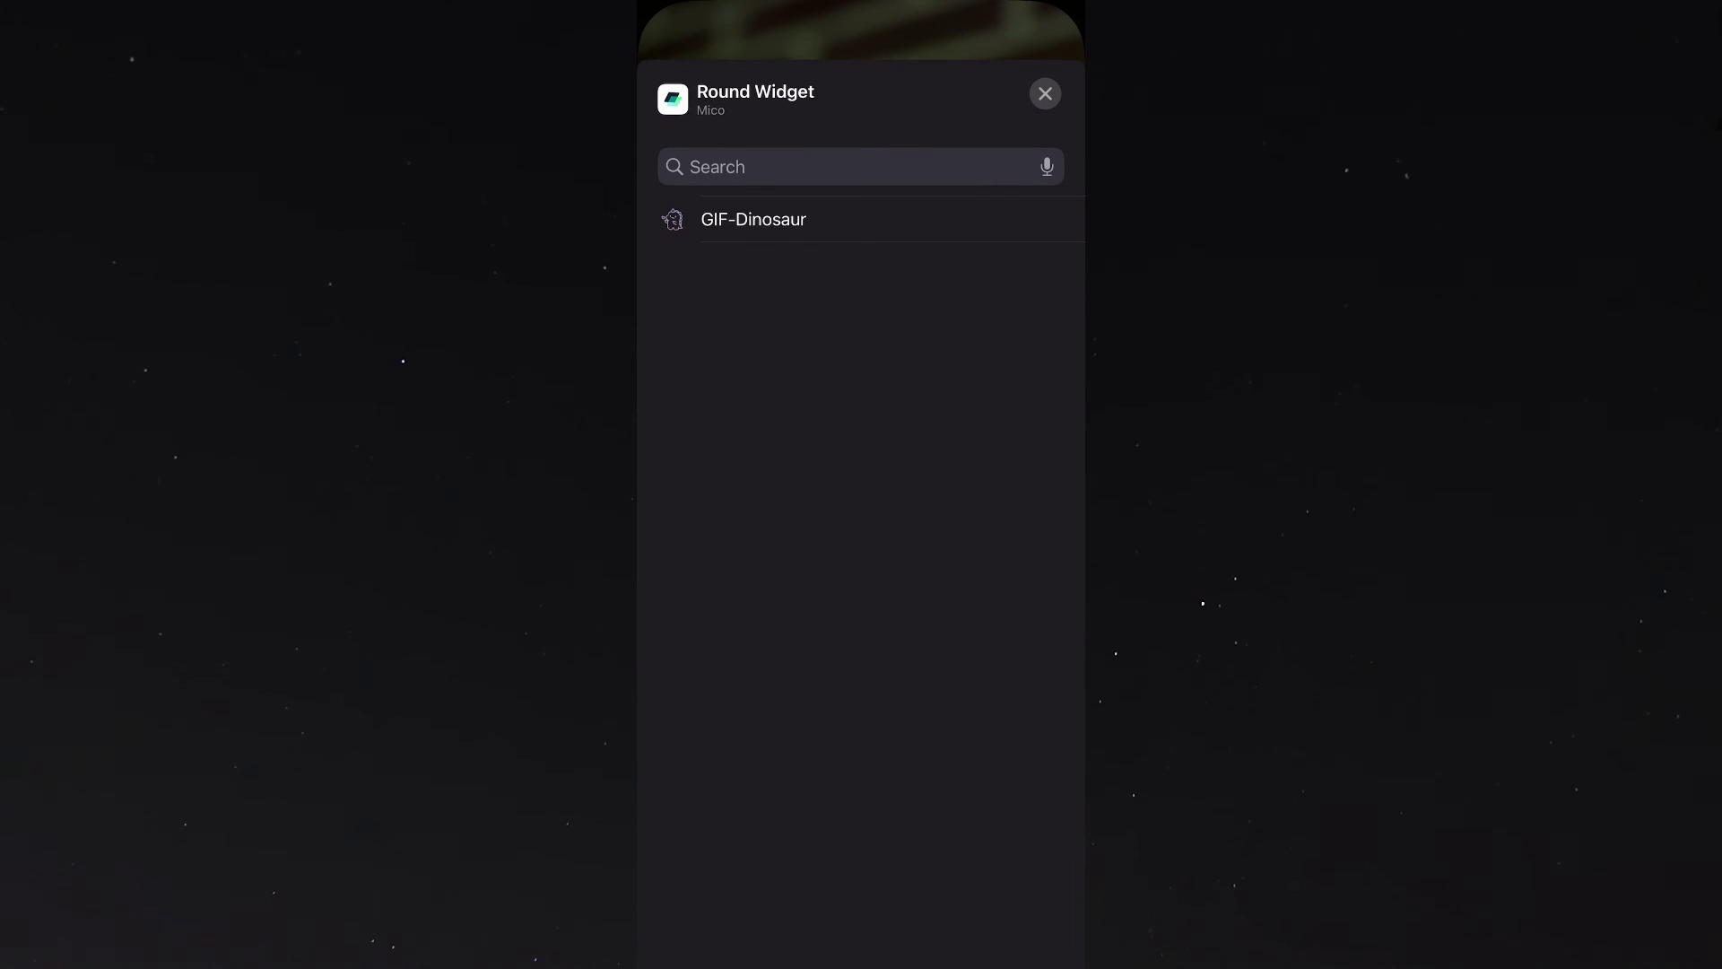
left_click(754, 220)
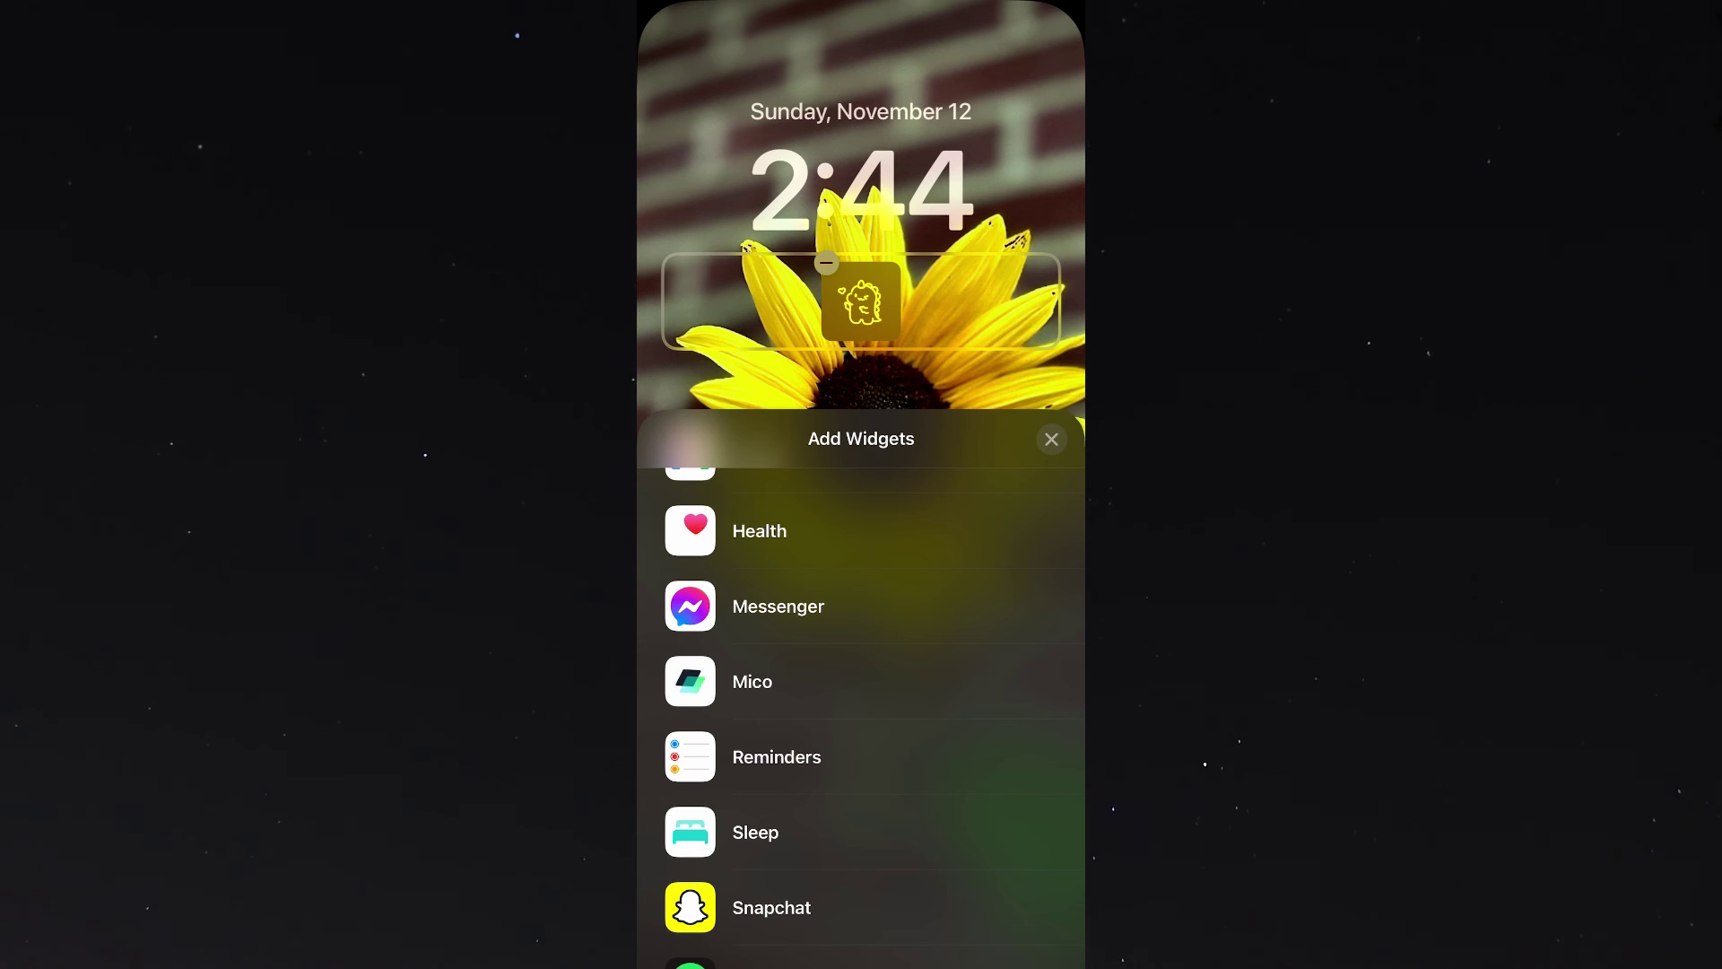
Step: Finish editing with Done and return to the lock screen showing the dinosaur
left_click(1050, 439)
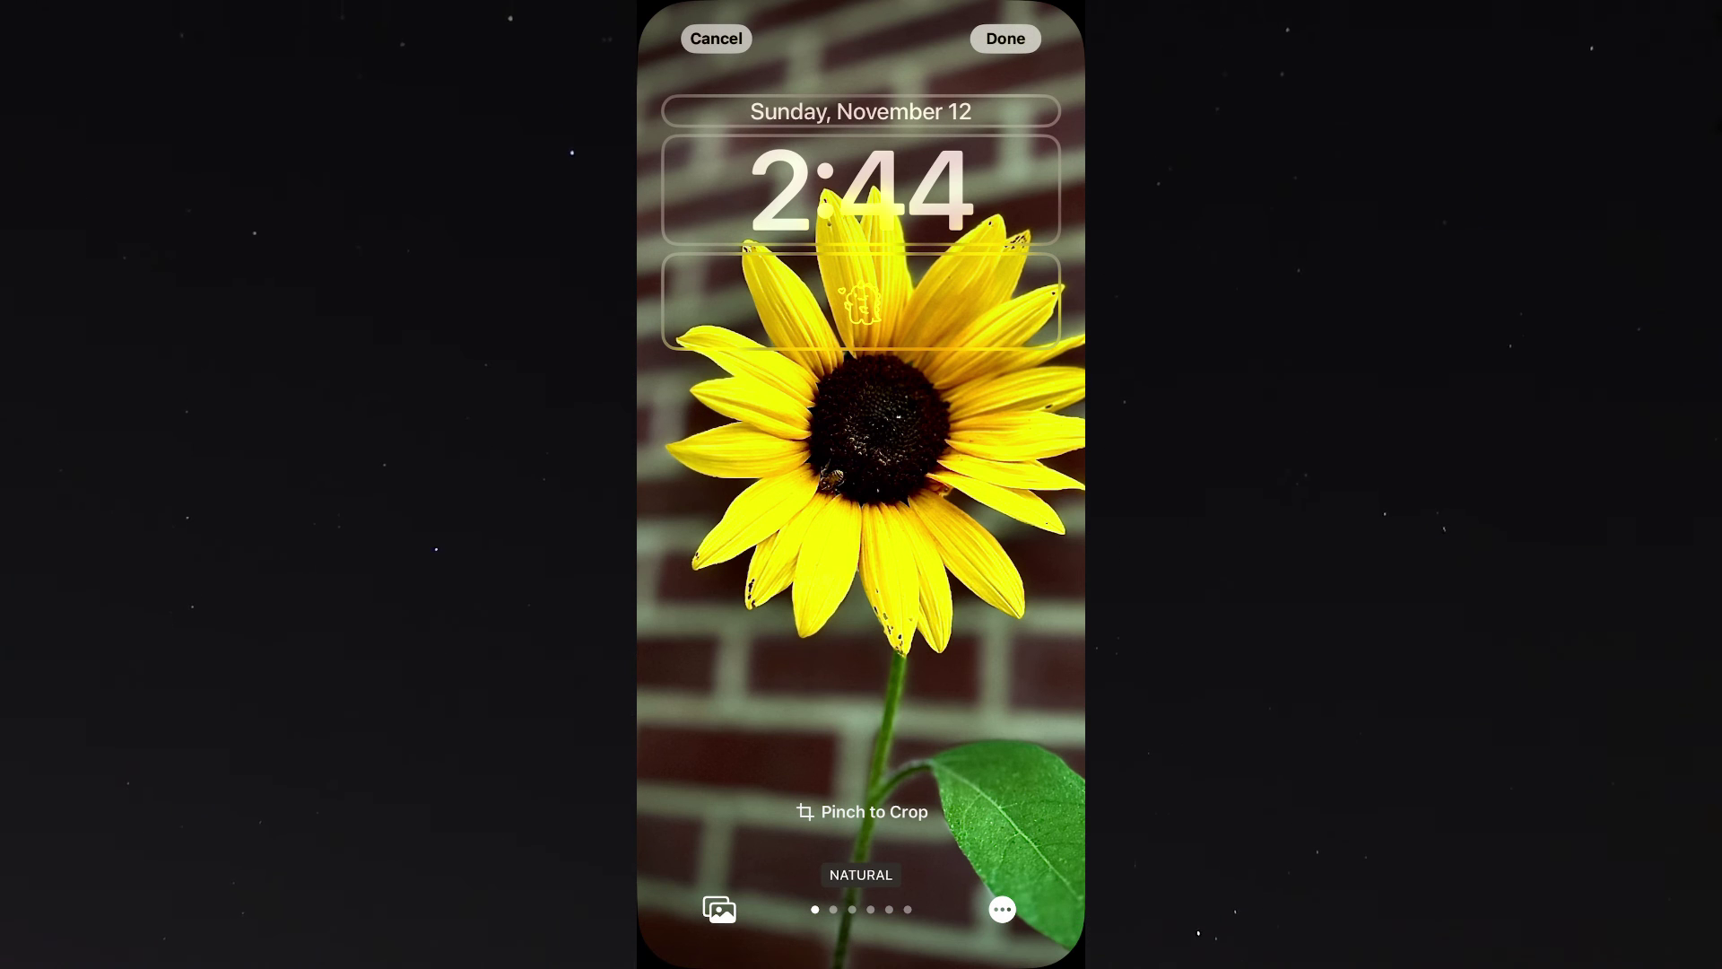
left_click(1005, 38)
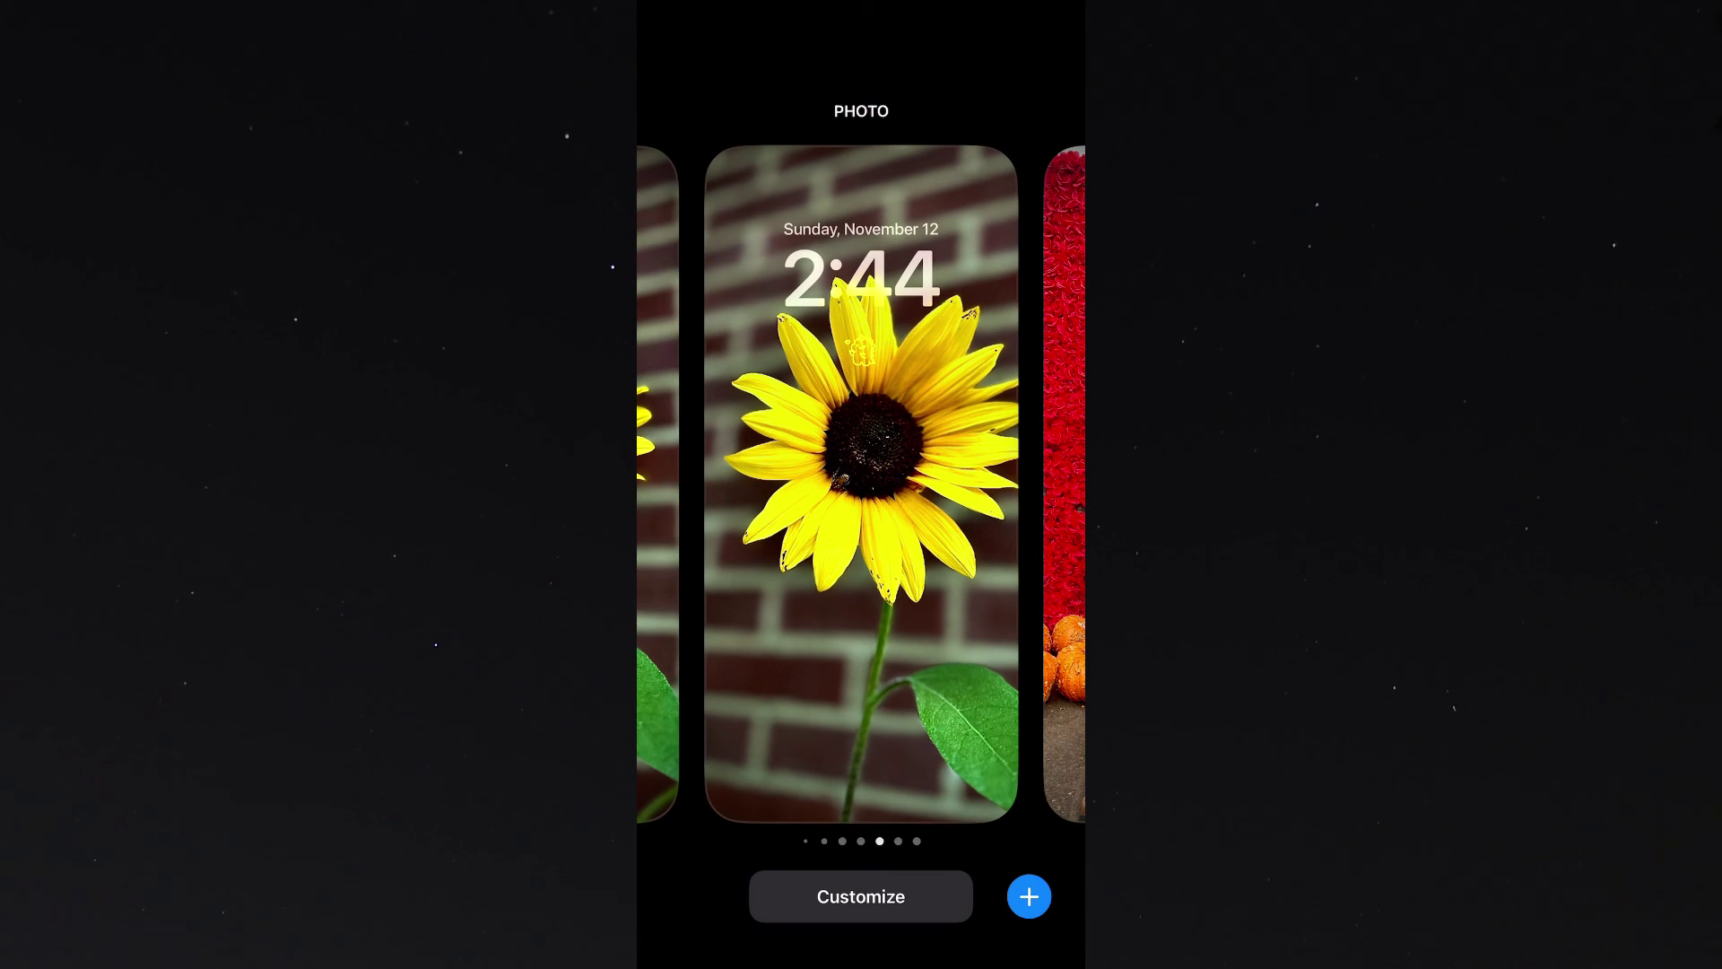
left_click(861, 485)
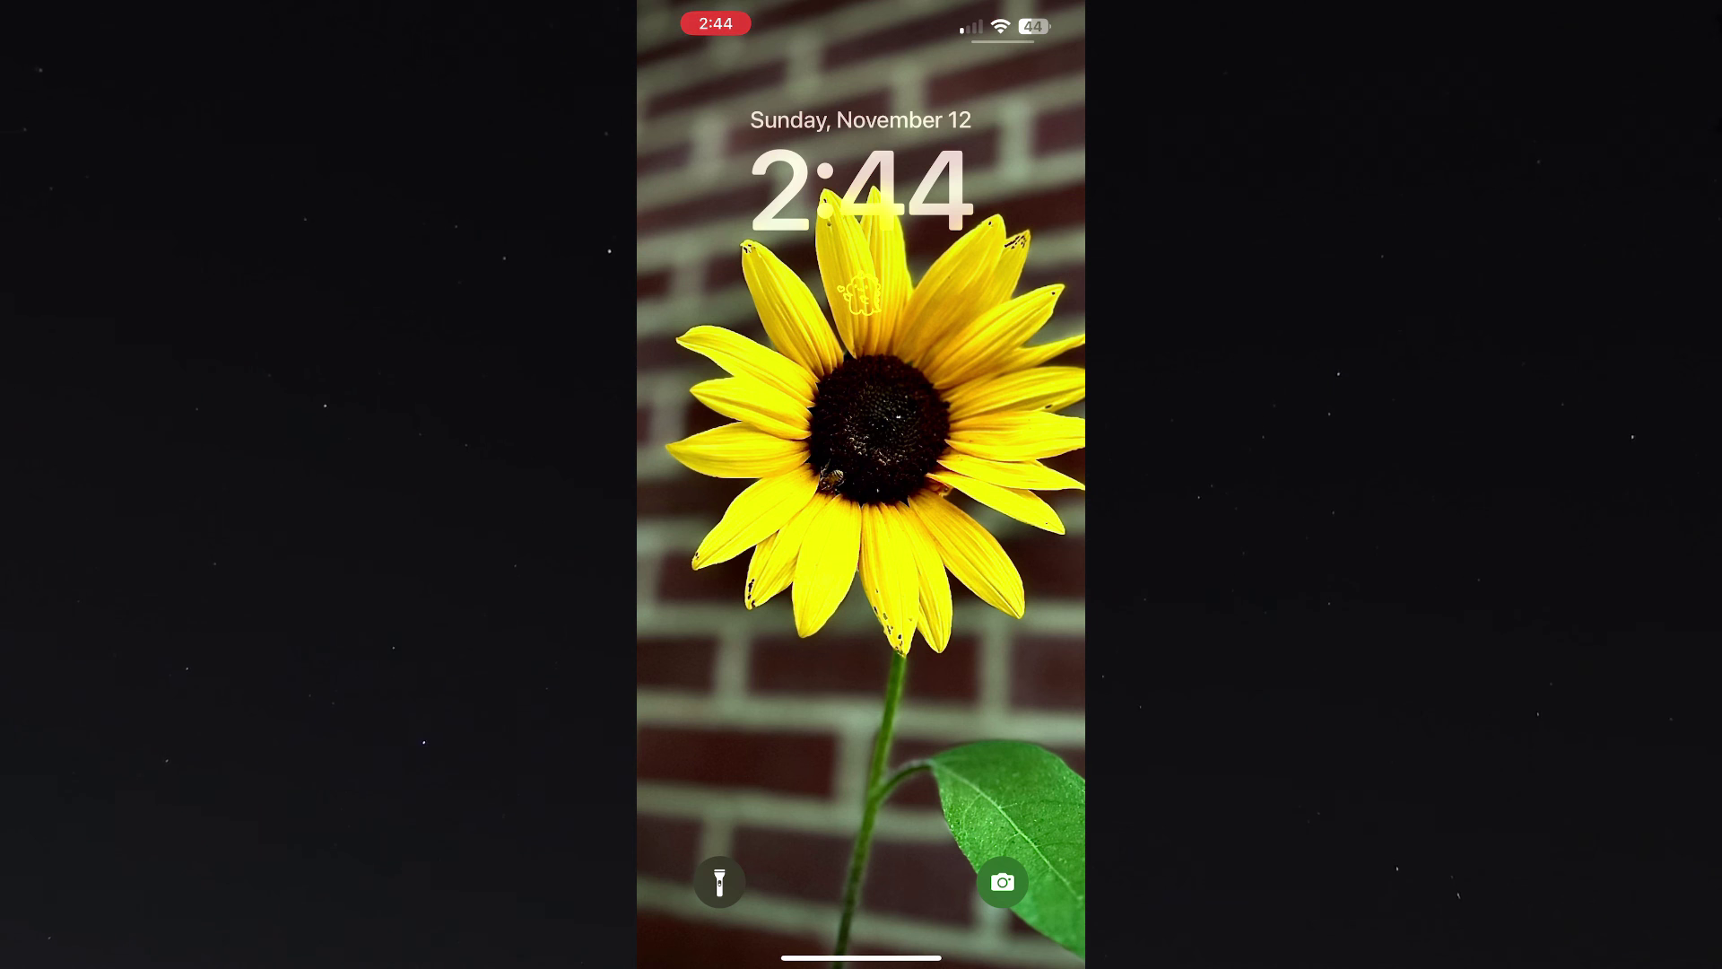